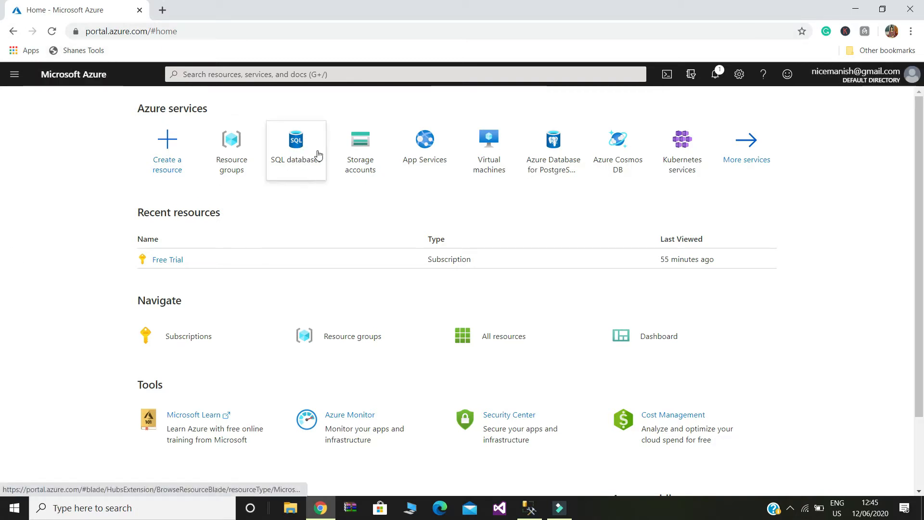
- Start creating a new SQL Database resource from the Azure Marketplace's popular offerings
{"action": "mouse_move", "coordinate": [299, 169]}
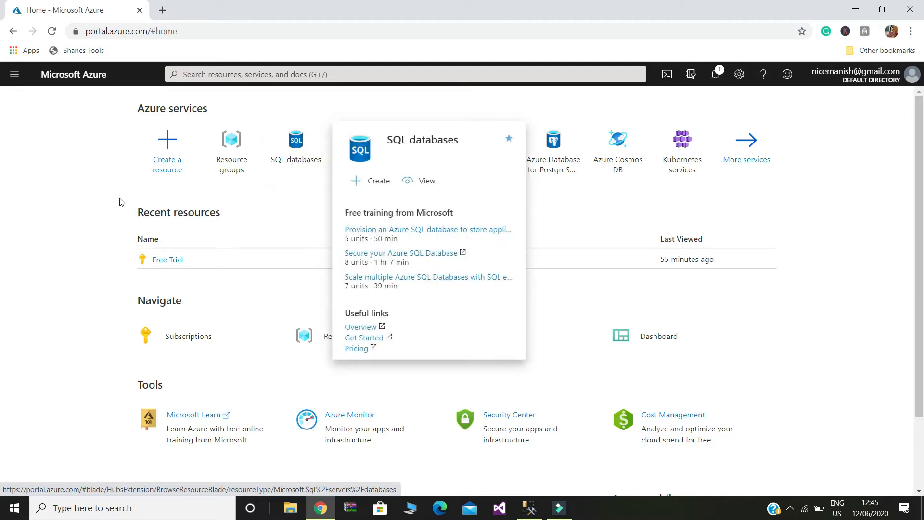
{"action": "left_click", "coordinate": [166, 151]}
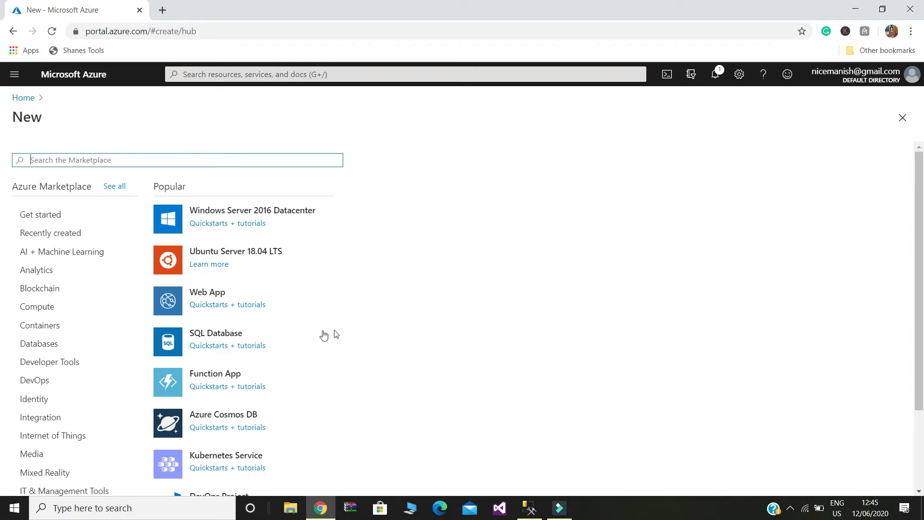
{"action": "left_click", "coordinate": [224, 337]}
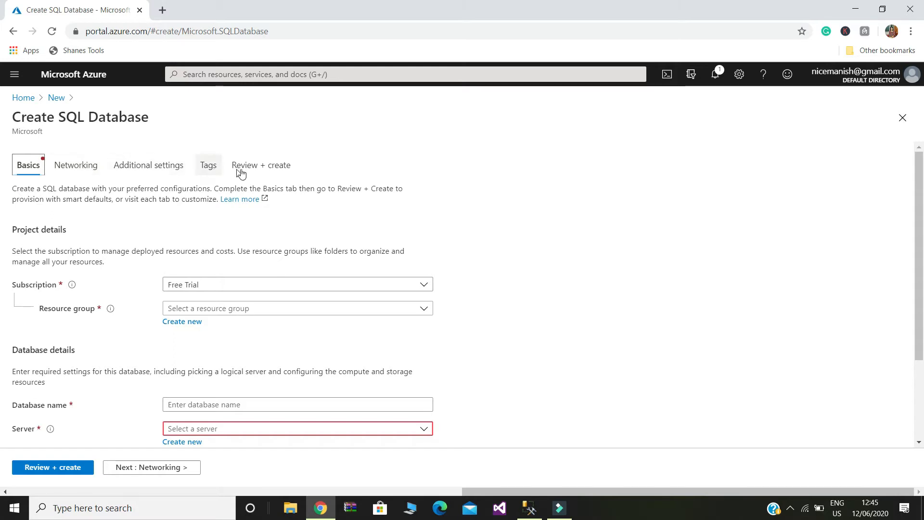
- Create a new resource group named AzureRG for the SQL database
{"action": "scroll", "coordinate": [593, 259], "scroll_direction": "down", "scroll_amount": 2}
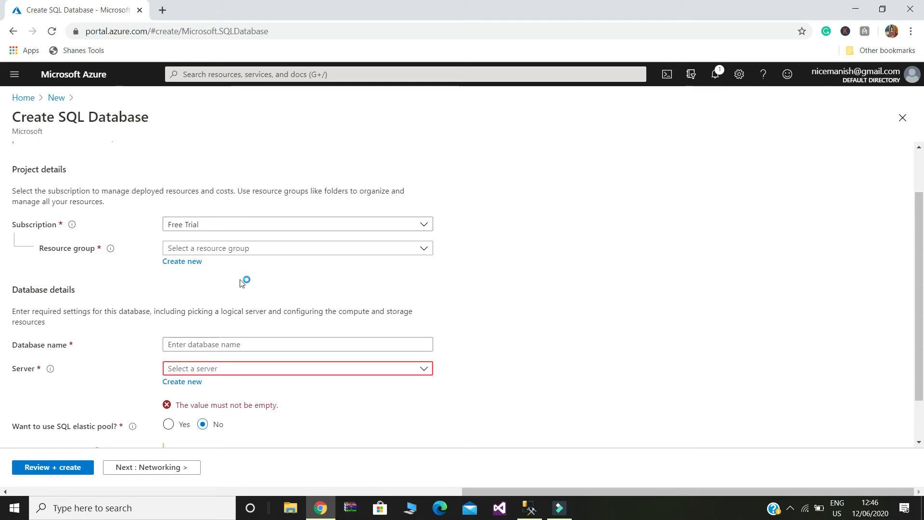
{"action": "left_click", "coordinate": [183, 263]}
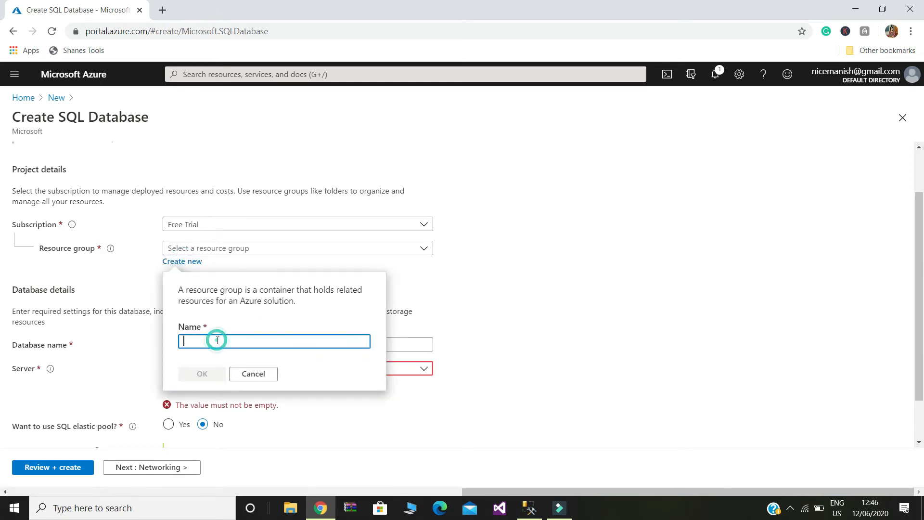
{"action": "type", "text": "AzureRG"}
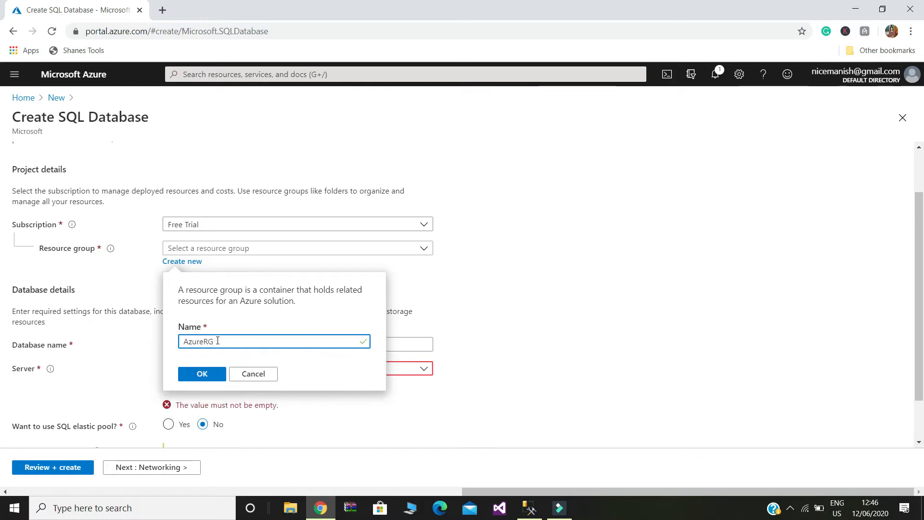
{"action": "left_click", "coordinate": [206, 376]}
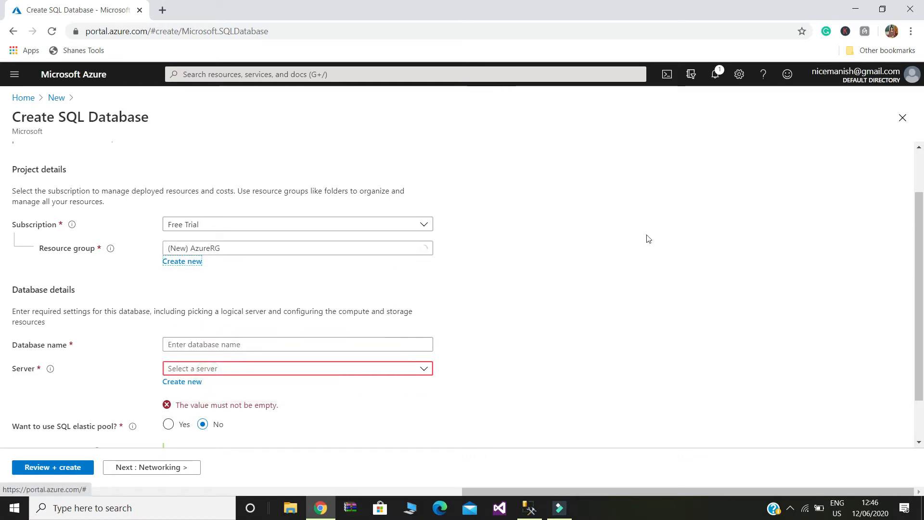
- Name the database MytestDb
{"action": "scroll", "coordinate": [568, 292], "scroll_direction": "down", "scroll_amount": 2}
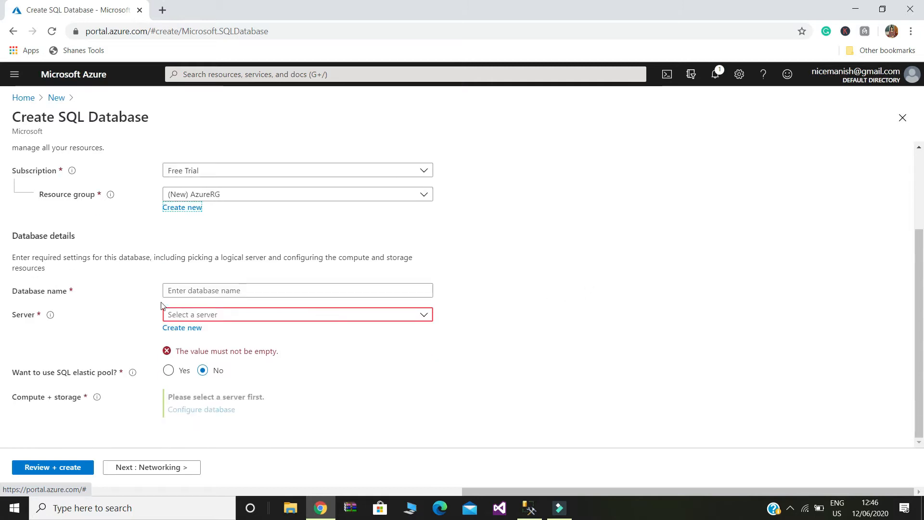
{"action": "left_click", "coordinate": [203, 292]}
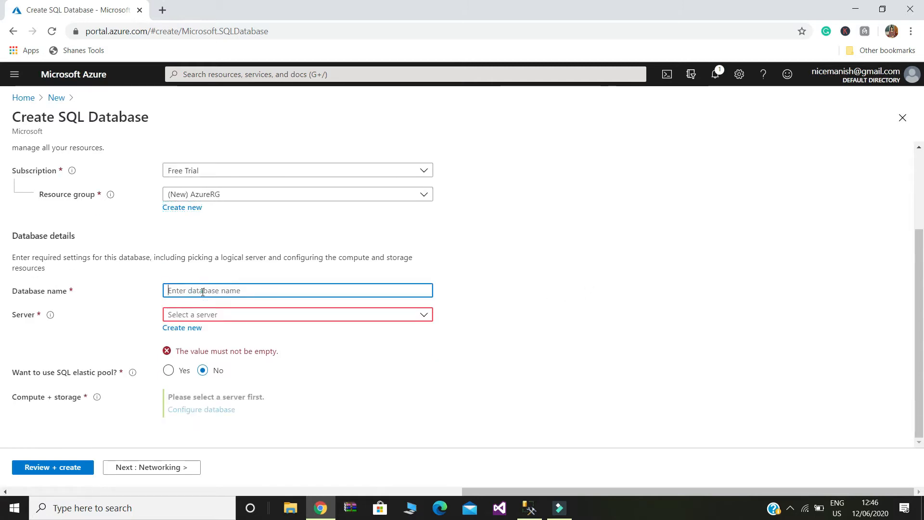
{"action": "type", "text": "MytestDb"}
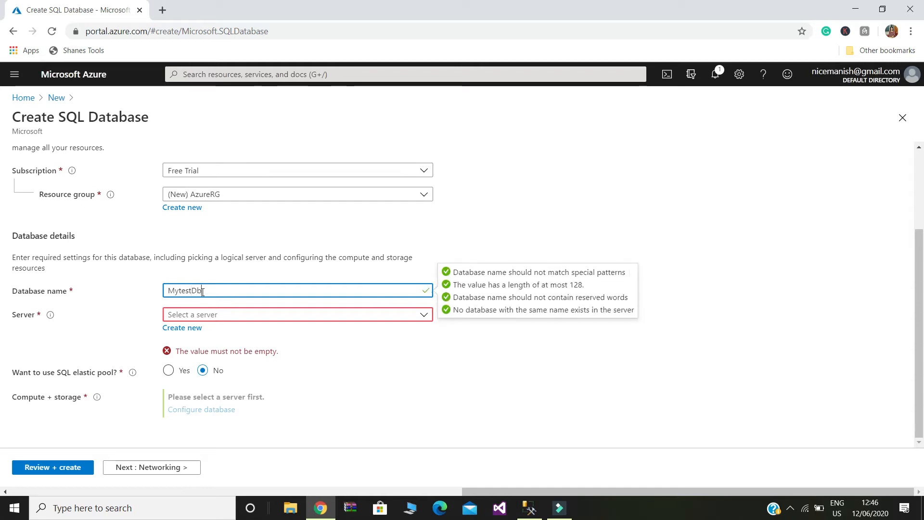
{"action": "left_click", "coordinate": [382, 370]}
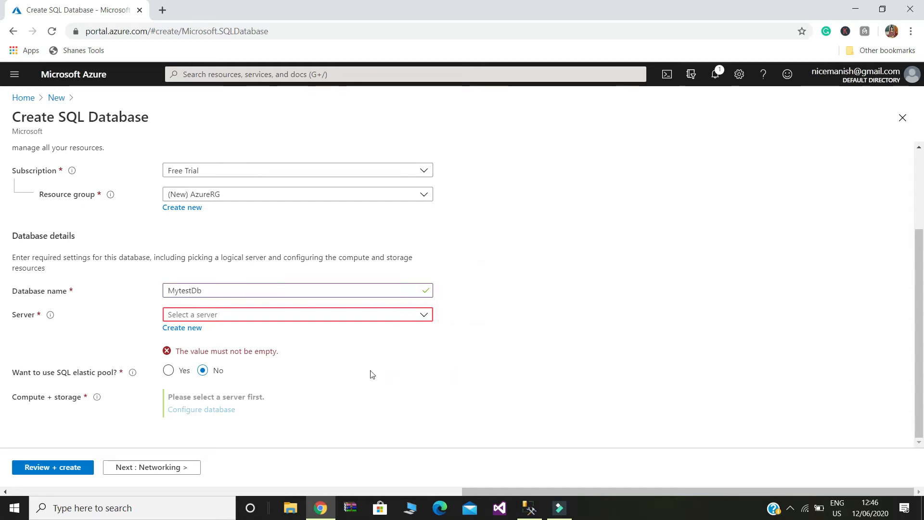
- Check the list of available servers, and start a new server with a server name and an admin login
{"action": "left_click", "coordinate": [218, 316]}
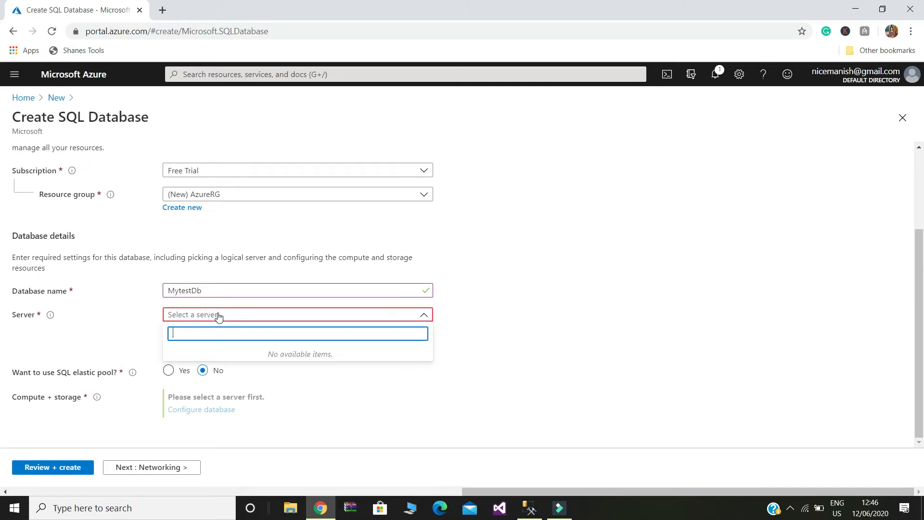
{"action": "left_click", "coordinate": [562, 334]}
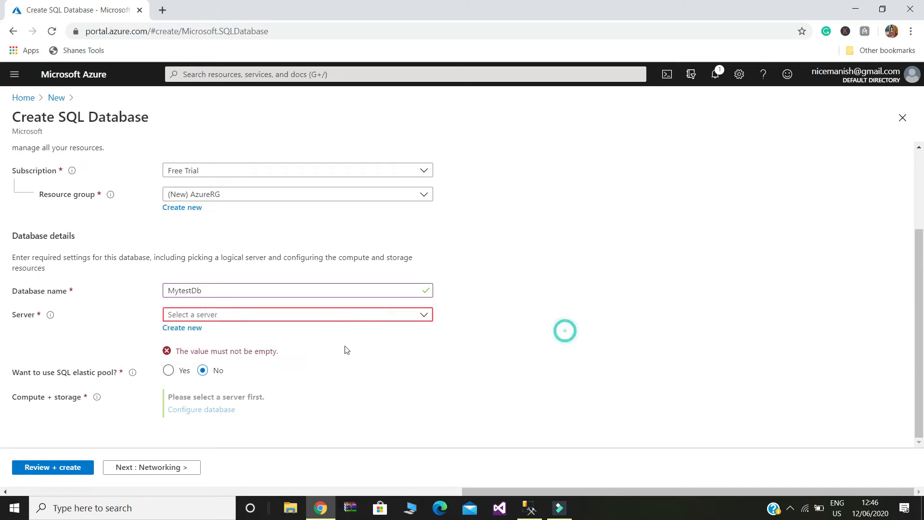
{"action": "left_click", "coordinate": [189, 331]}
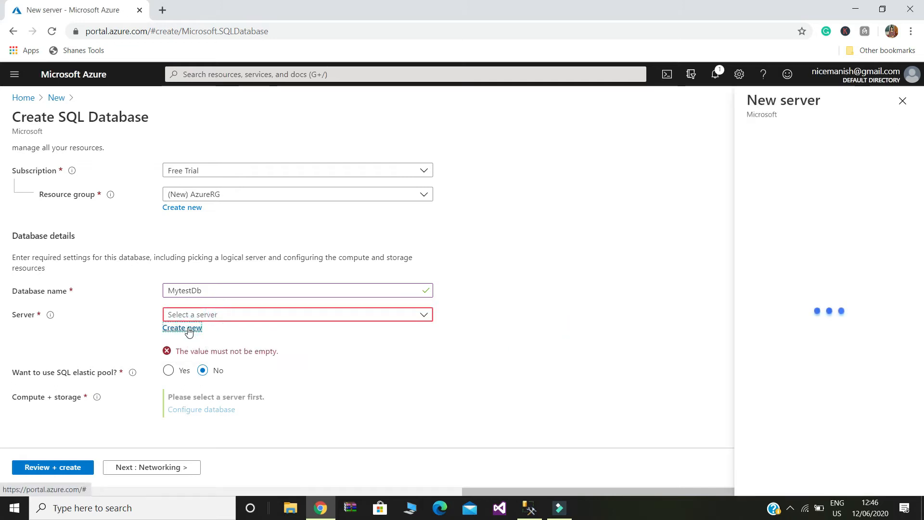
{"action": "type", "text": "manishsqlserver"}
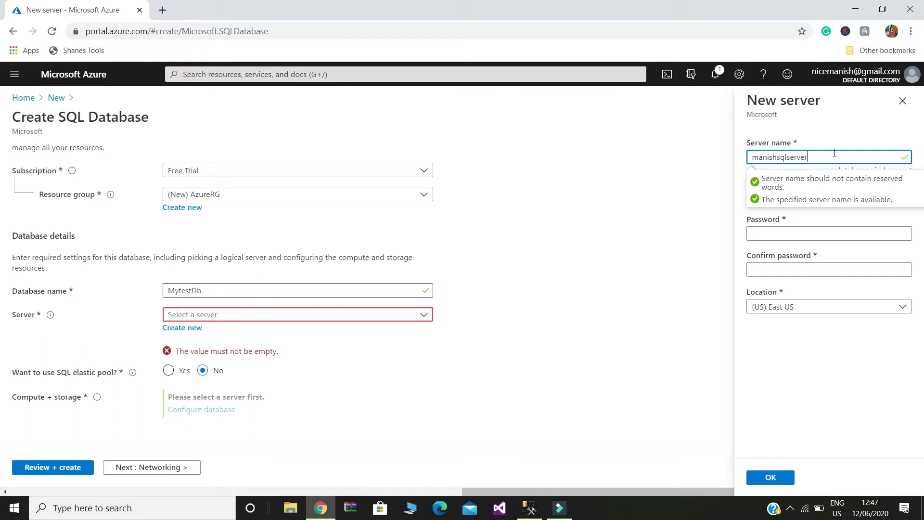
{"action": "left_click", "coordinate": [795, 393]}
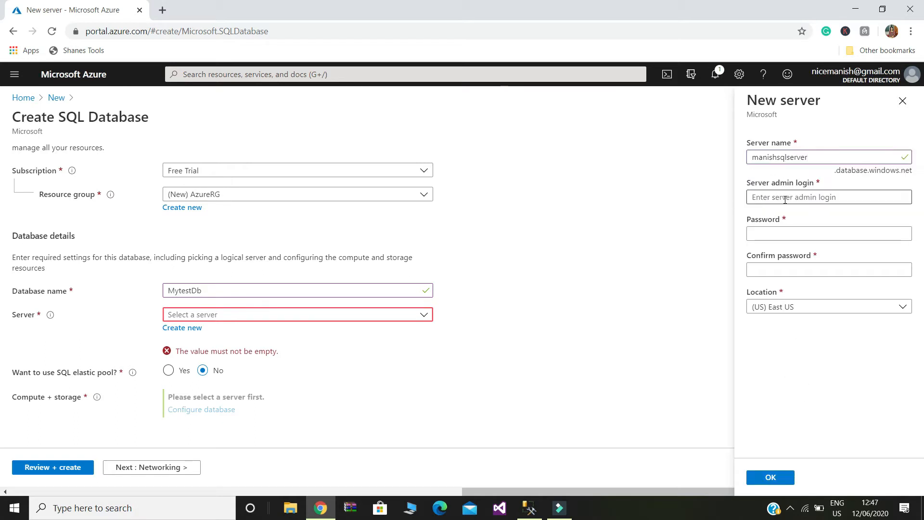
{"action": "left_click", "coordinate": [787, 199]}
{"action": "type", "text": "ma"}
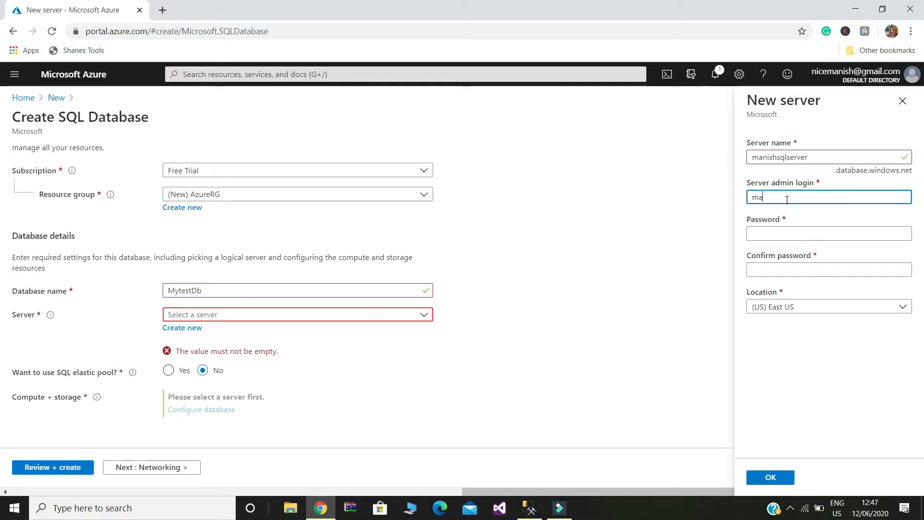
{"action": "type", "text": "nish"}
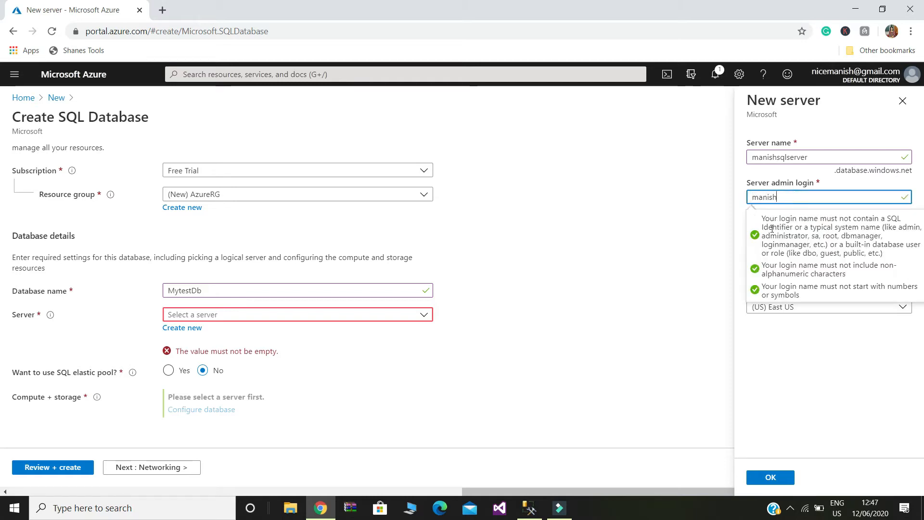
- Enter the server admin password for the new server and repeat it as confirmation
{"action": "left_click", "coordinate": [785, 233]}
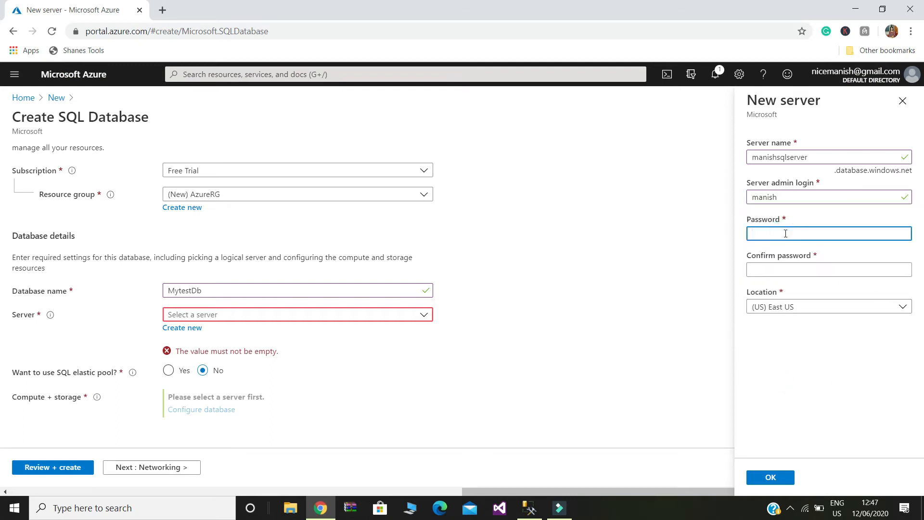
{"action": "type", "text": "••"}
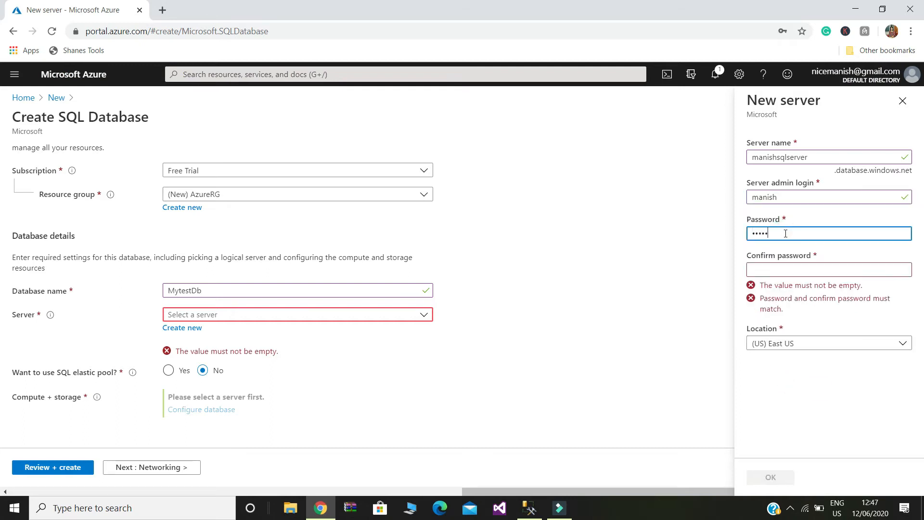
{"action": "type", "text": "••"}
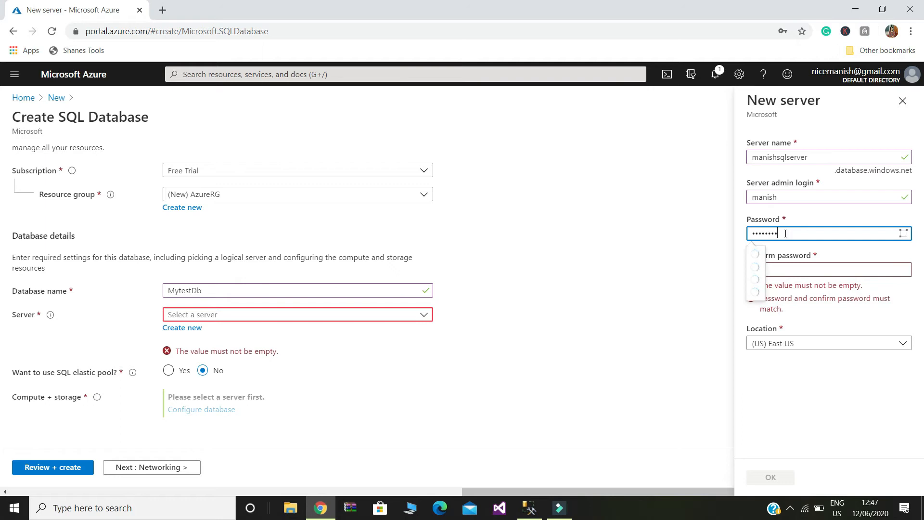
{"action": "type", "text": "•"}
{"action": "left_click", "coordinate": [811, 429]}
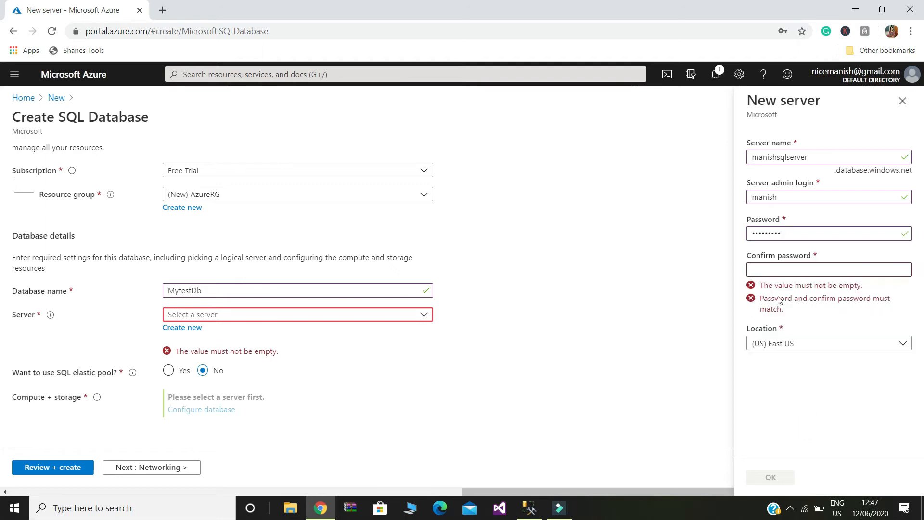
{"action": "left_click", "coordinate": [786, 271]}
{"action": "type", "text": "•••••••"}
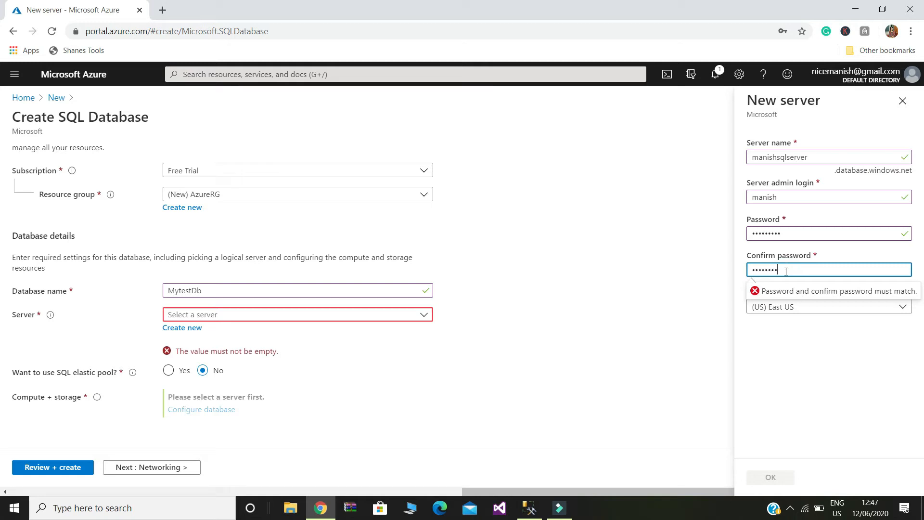
{"action": "left_click", "coordinate": [815, 374]}
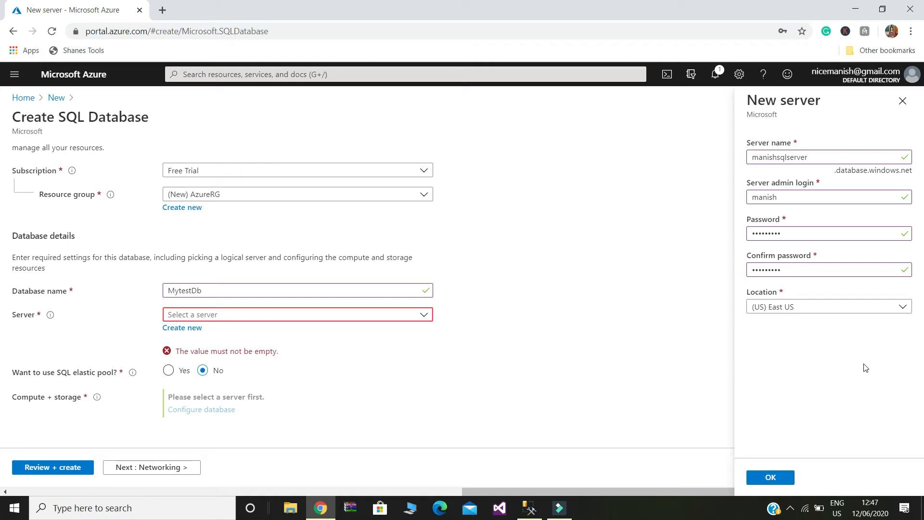
- Set the new server's location to (US) Central US and accept the server settings
{"action": "left_click", "coordinate": [904, 315]}
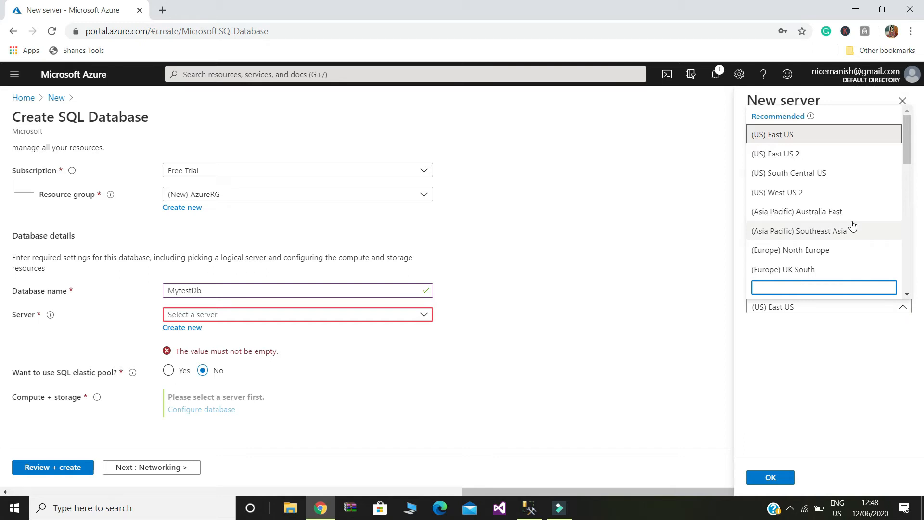
{"action": "scroll", "coordinate": [853, 226], "scroll_direction": "down", "scroll_amount": 3}
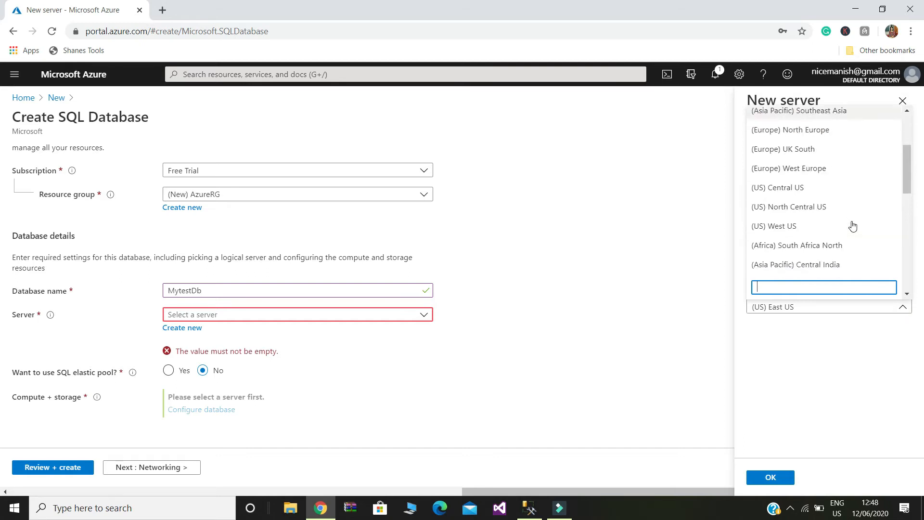
{"action": "left_click", "coordinate": [803, 191]}
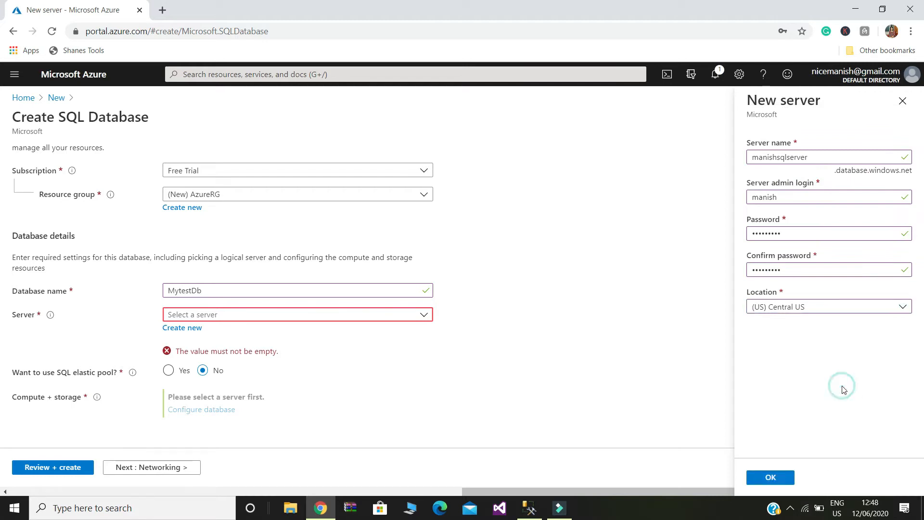
{"action": "left_click", "coordinate": [776, 478]}
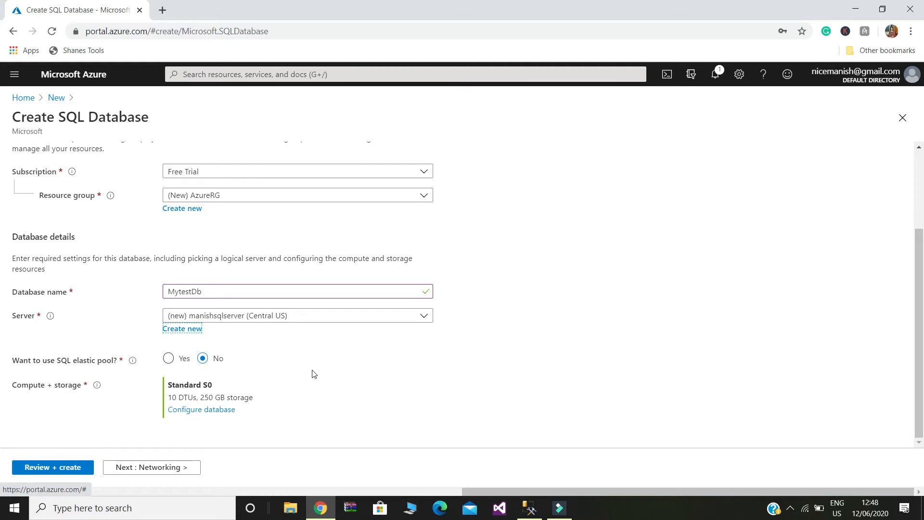
- Set the SQL elastic pool option to No and open the compute and storage configuration, declining the vCore offer
{"action": "left_click", "coordinate": [169, 359]}
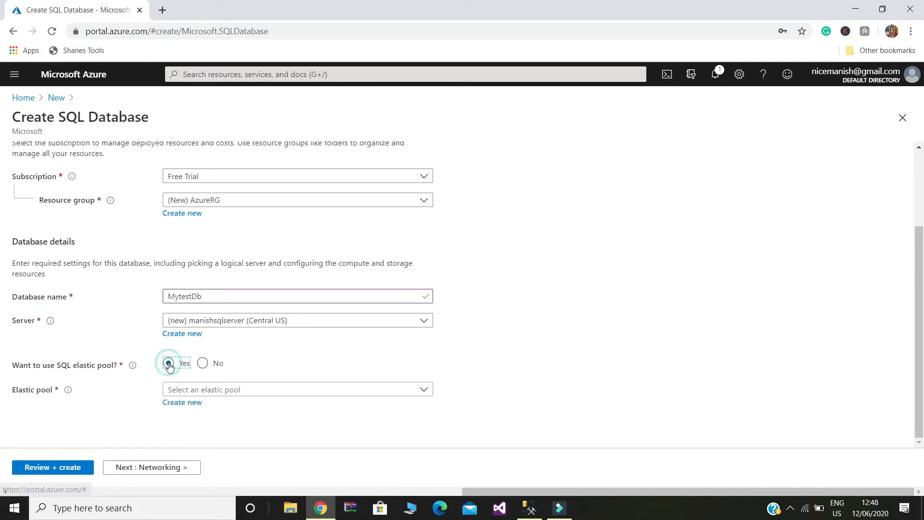
{"action": "left_click", "coordinate": [203, 365]}
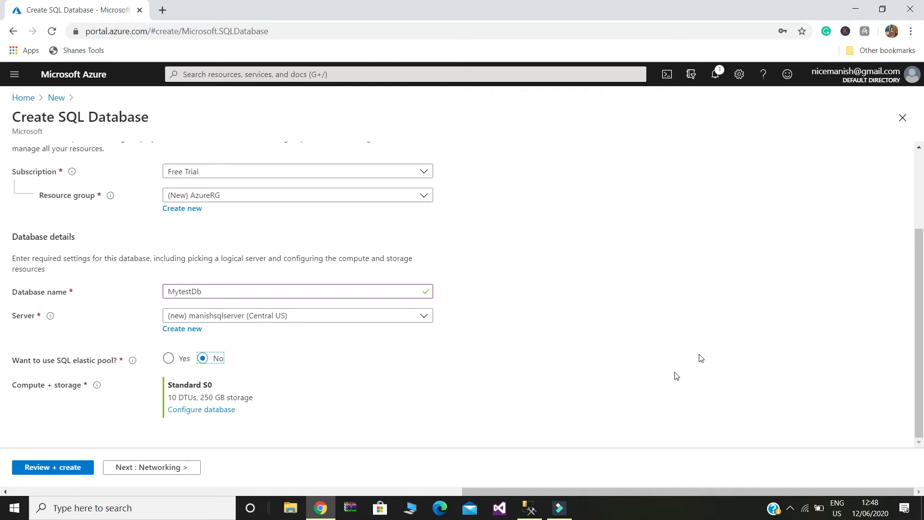
{"action": "left_click", "coordinate": [195, 414]}
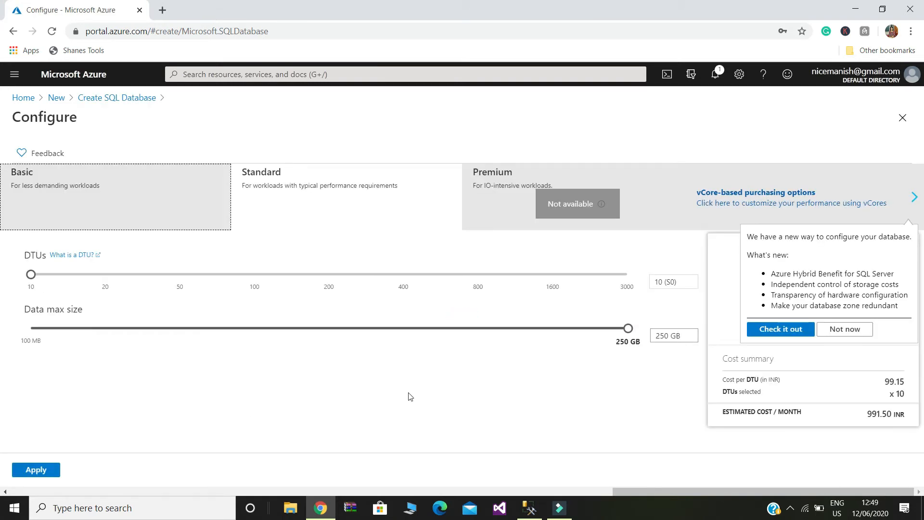
{"action": "left_click", "coordinate": [847, 329]}
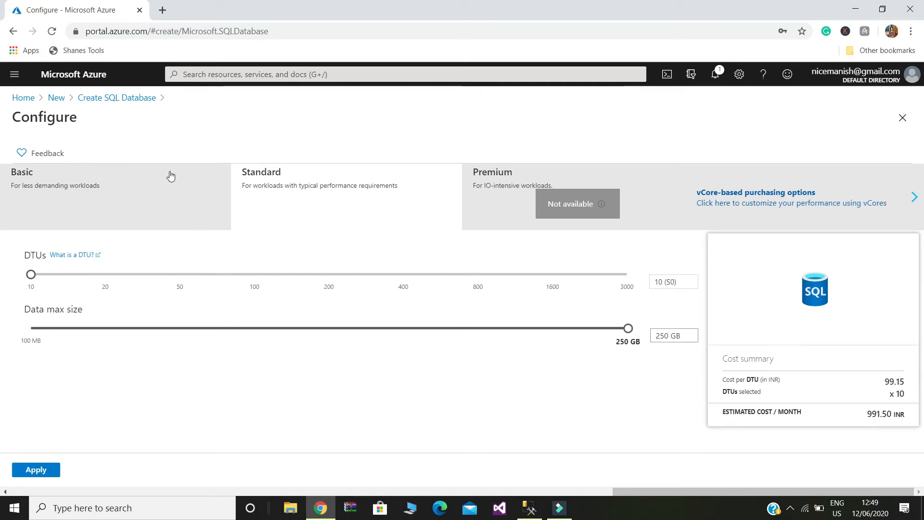
- Try 50 DTUs for the Standard tier, and set the database to 20 DTUs (S1)
{"action": "left_click", "coordinate": [87, 274]}
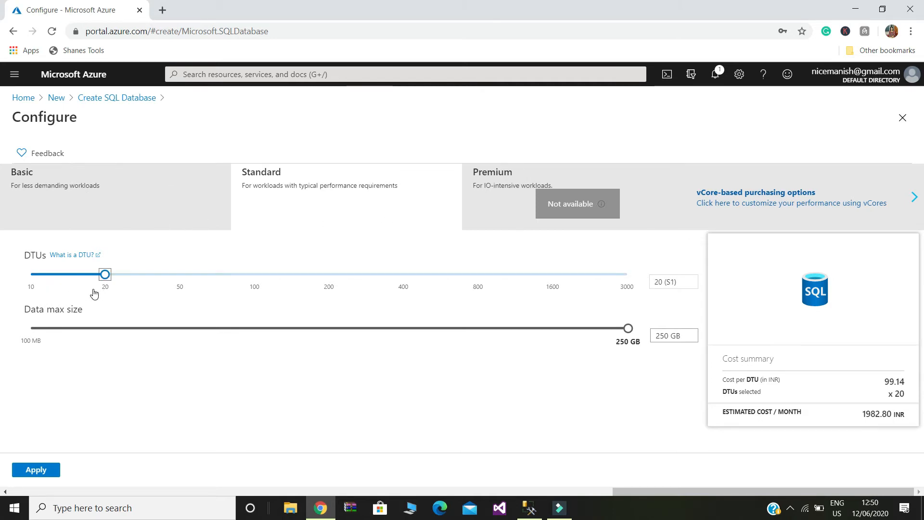
{"action": "left_click_drag", "start_coordinate": [106, 275], "coordinate": [179, 275]}
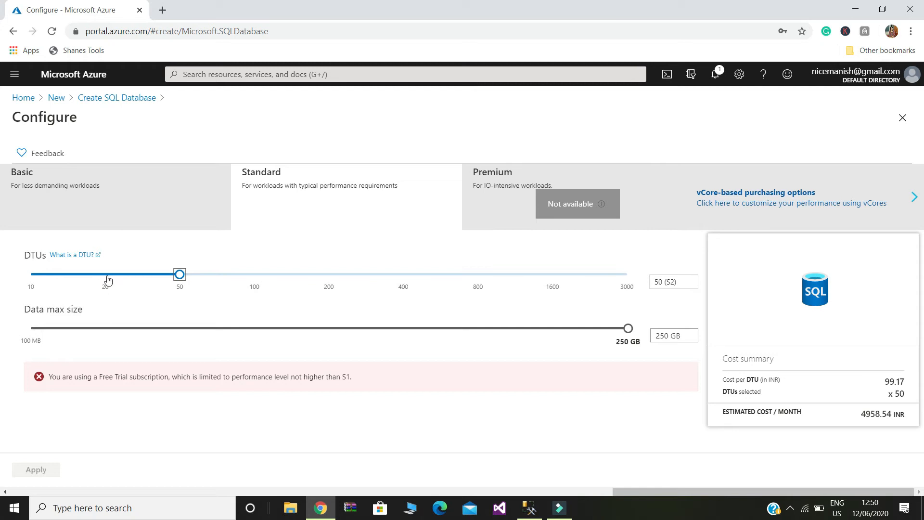
{"action": "left_click", "coordinate": [45, 281]}
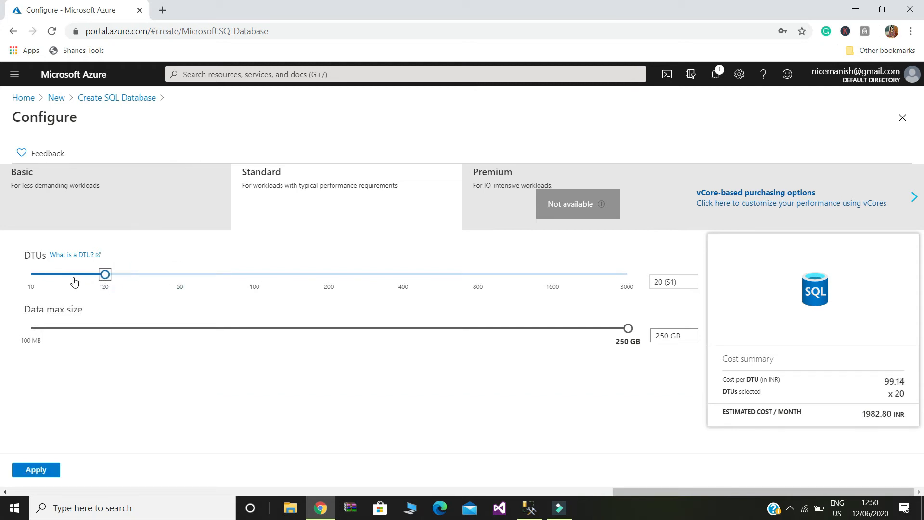
- Apply the Standard tier configuration with 20 DTUs (S1) and 250 GB maximum data size
{"action": "left_click", "coordinate": [67, 276]}
{"action": "left_click", "coordinate": [79, 278]}
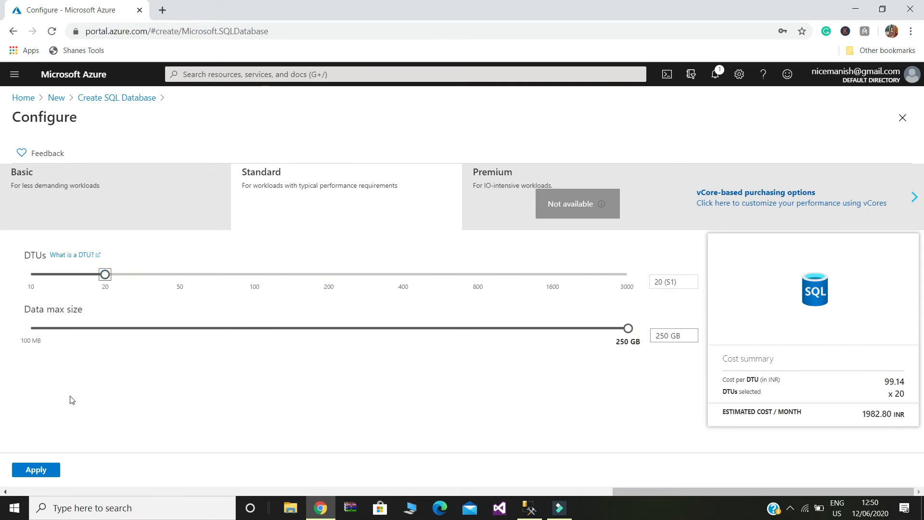
{"action": "left_click", "coordinate": [36, 470]}
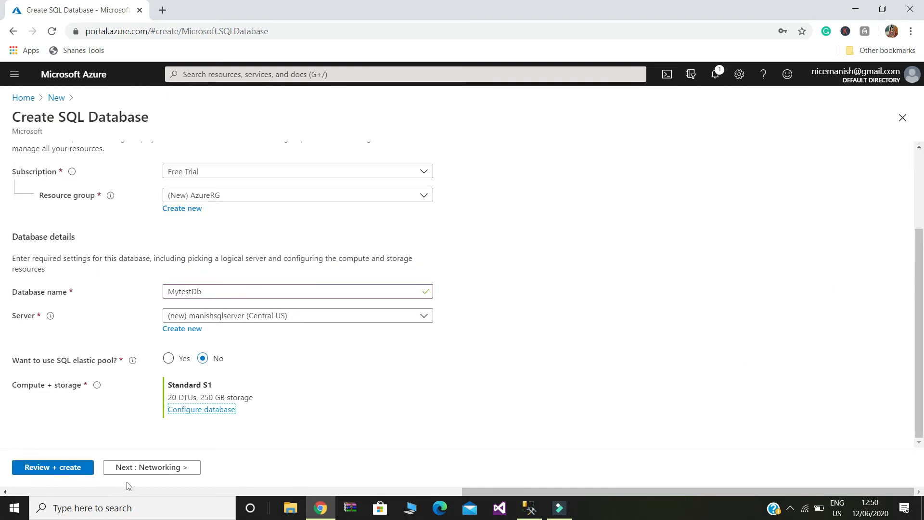
- Keep No access networking, no existing data, the default collation and empty tags, and proceed to the database review
{"action": "left_click", "coordinate": [166, 469]}
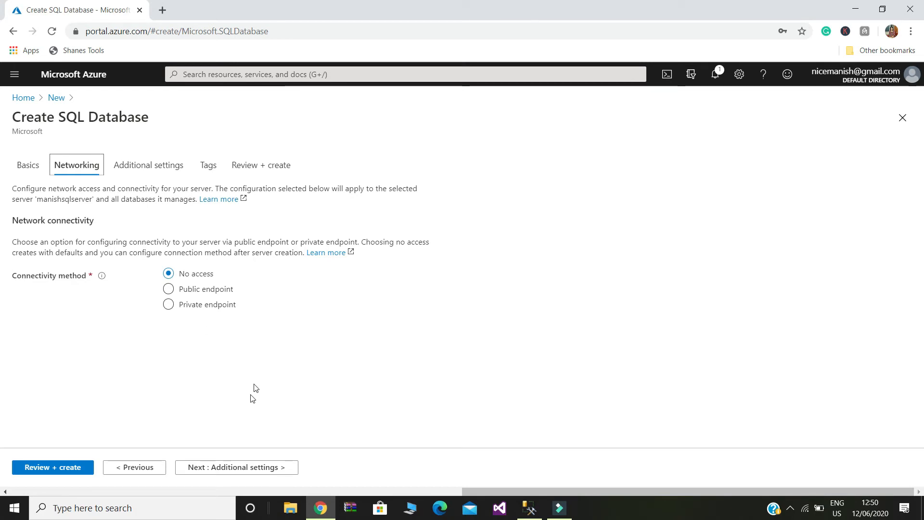
{"action": "left_click", "coordinate": [244, 468]}
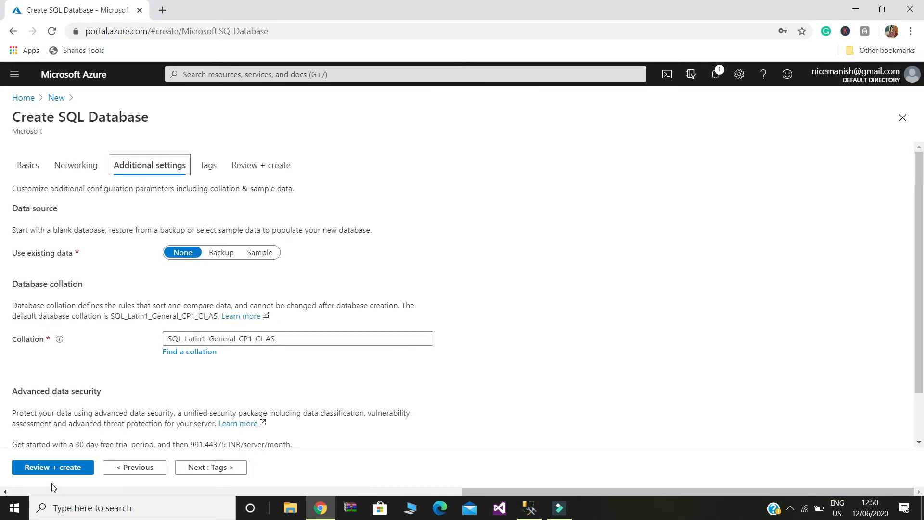
{"action": "left_click", "coordinate": [222, 474]}
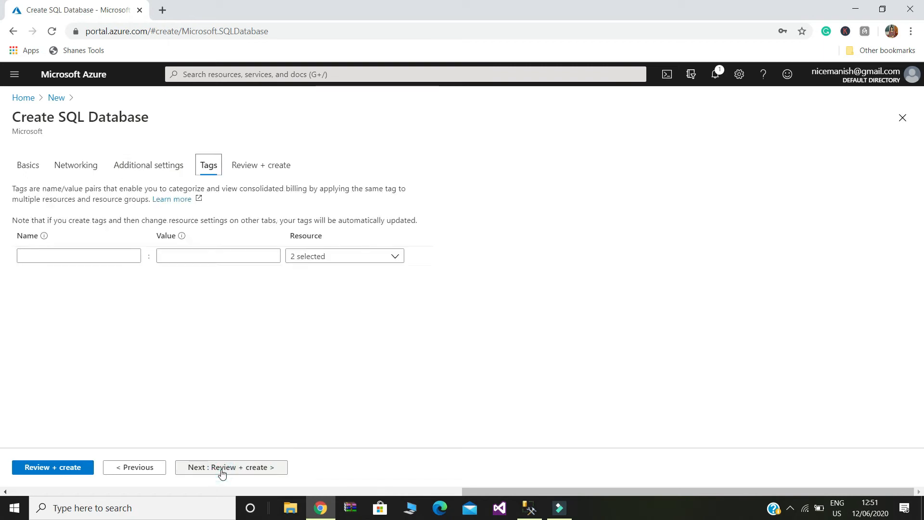
{"action": "left_click", "coordinate": [67, 473]}
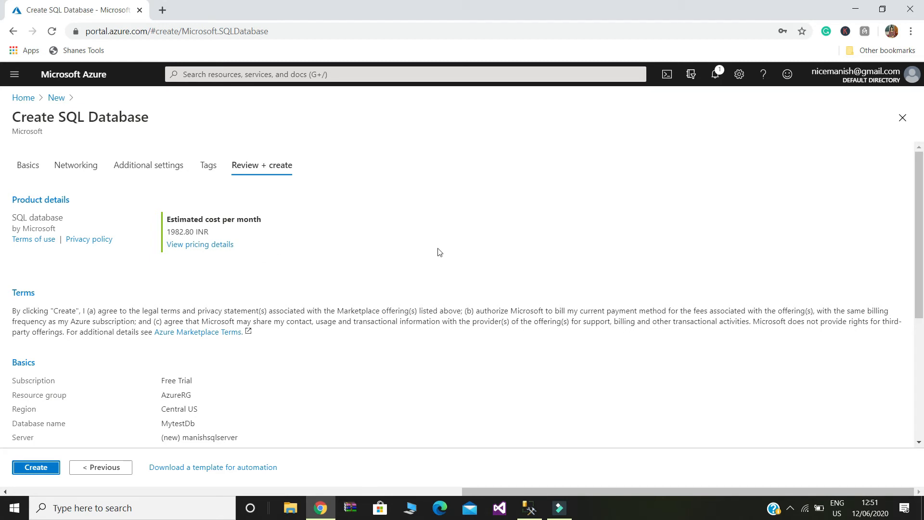
- Review the terms and settings summary for MytestDb and create the database
{"action": "scroll", "coordinate": [439, 252], "scroll_direction": "down", "scroll_amount": 1}
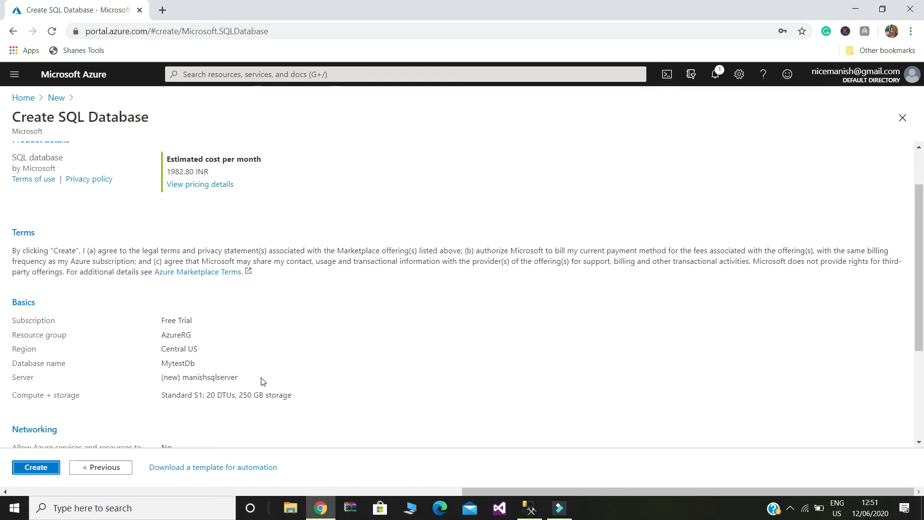
{"action": "scroll", "coordinate": [263, 380], "scroll_direction": "down", "scroll_amount": 1}
{"action": "scroll", "coordinate": [200, 388], "scroll_direction": "down", "scroll_amount": 1}
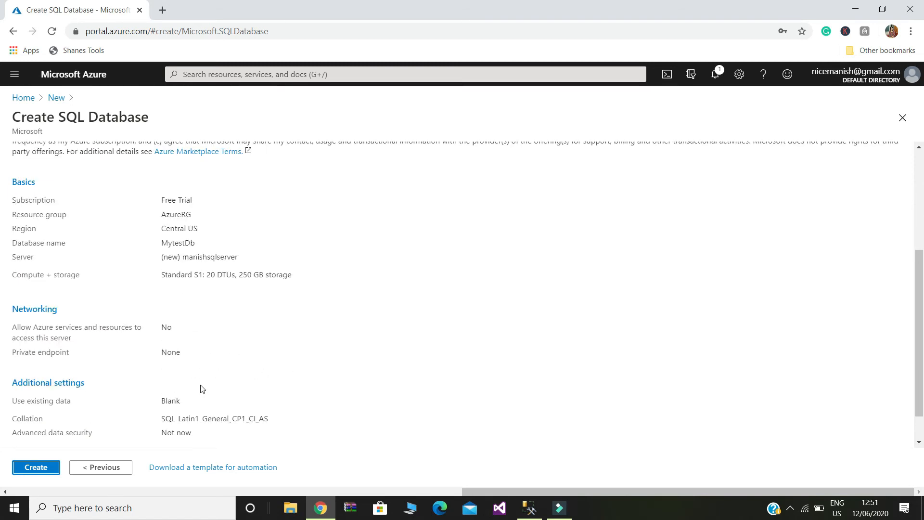
{"action": "scroll", "coordinate": [220, 380], "scroll_direction": "down", "scroll_amount": 1}
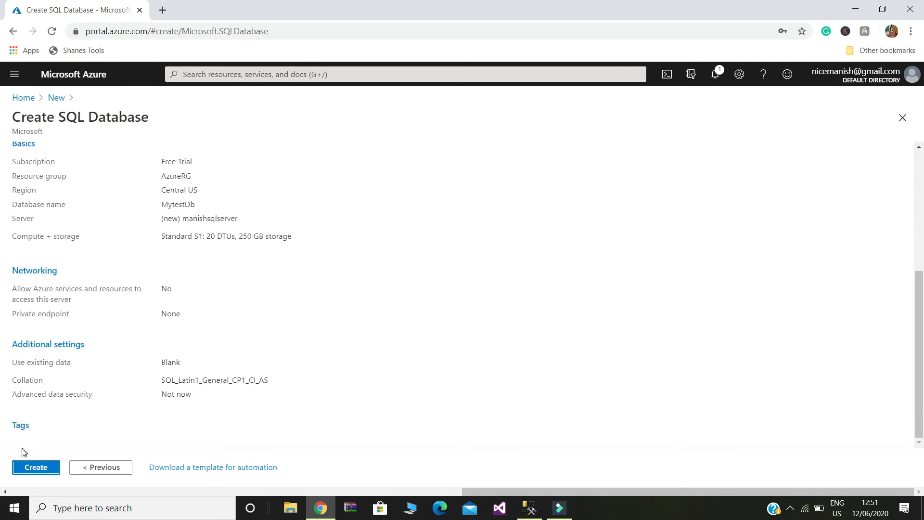
{"action": "left_click", "coordinate": [36, 468]}
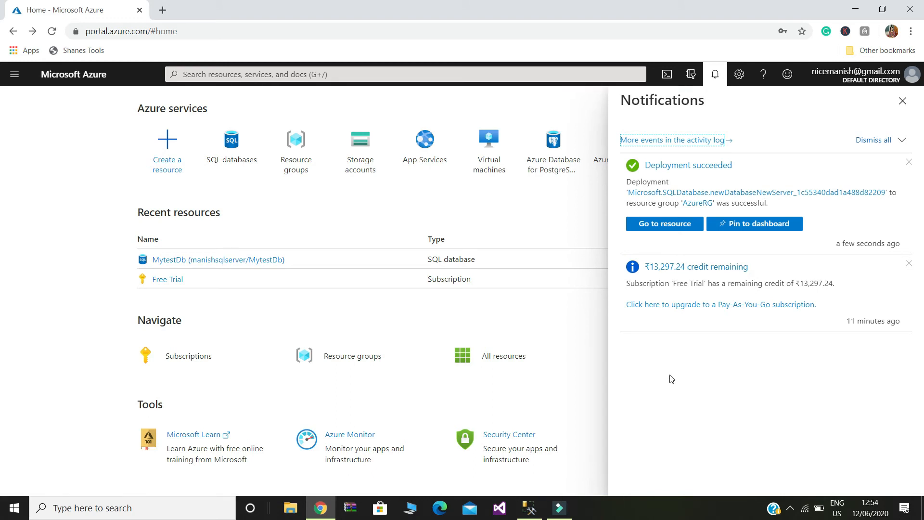
- Open the deployed MytestDb resource and copy its server name
{"action": "left_click", "coordinate": [665, 224]}
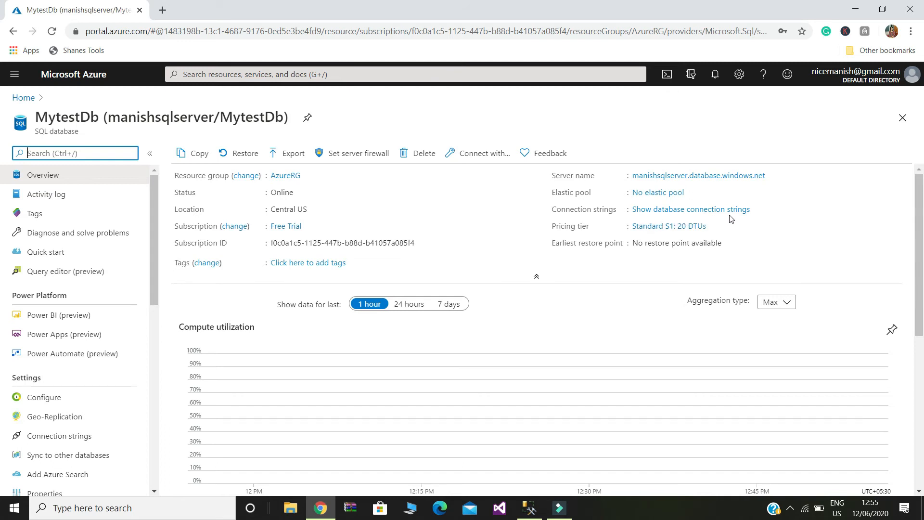
{"action": "mouse_move", "coordinate": [771, 184]}
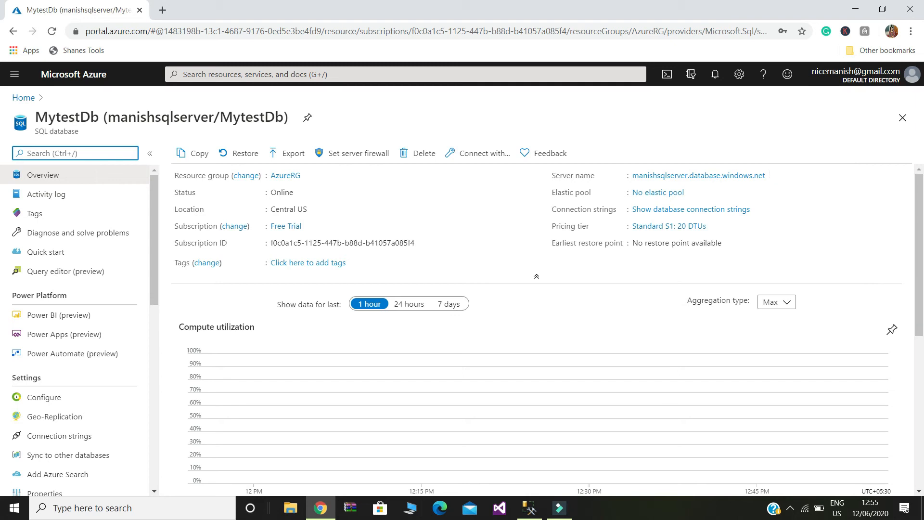
{"action": "left_click", "coordinate": [771, 177]}
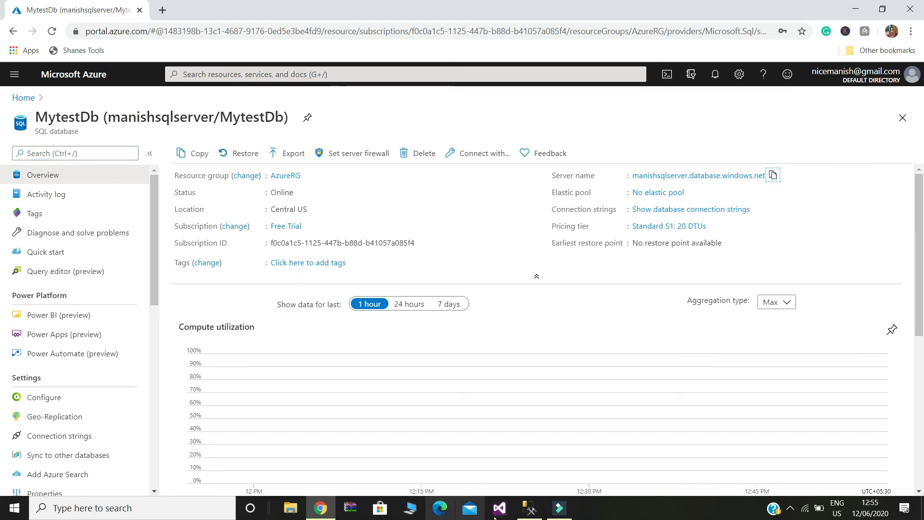
- Switch to SQL Server Management Studio and connect to the Azure server using SQL Server Authentication and the login password
{"action": "left_click", "coordinate": [524, 509]}
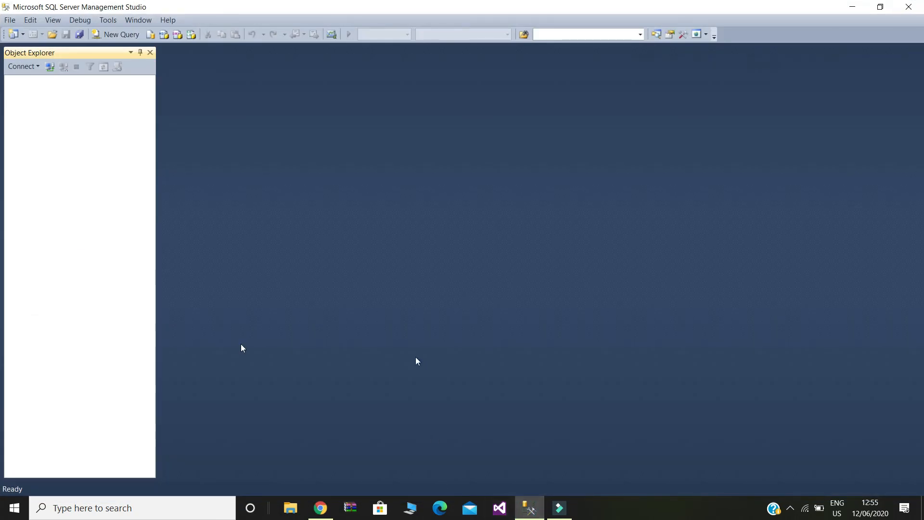
{"action": "left_click", "coordinate": [50, 67]}
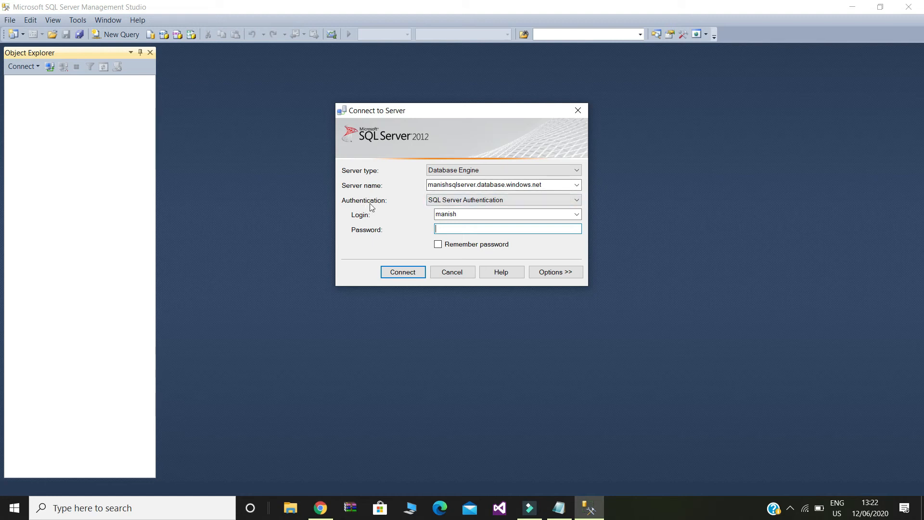
{"action": "left_click", "coordinate": [471, 227]}
{"action": "left_click", "coordinate": [448, 231]}
{"action": "left_click", "coordinate": [403, 272]}
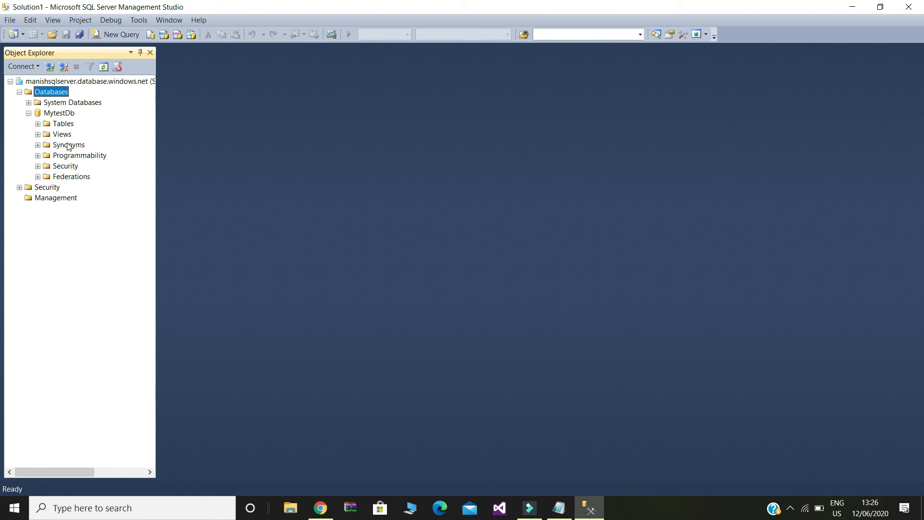
- Switch back to the Azure portal in Chrome and examine MytestDb's ADO.NET, JDBC, ODBC and PHP connection strings
{"action": "left_click", "coordinate": [319, 509]}
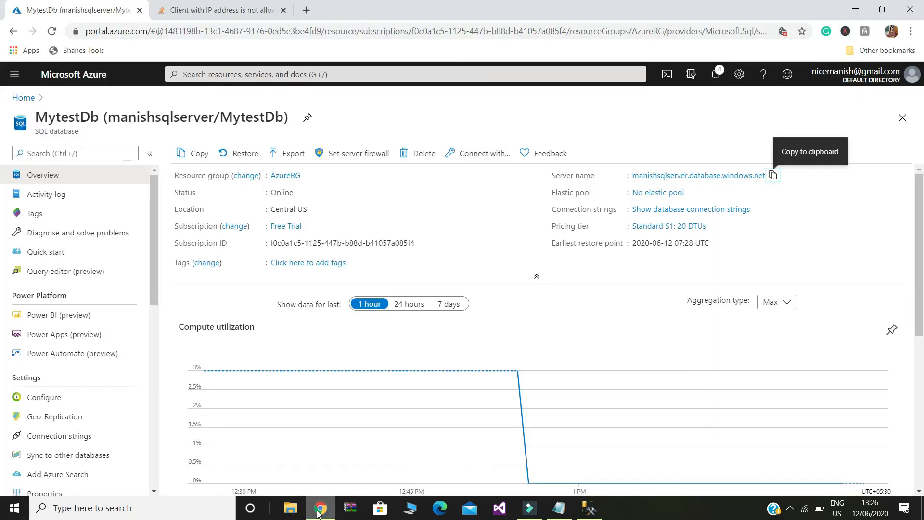
{"action": "left_click", "coordinate": [493, 207]}
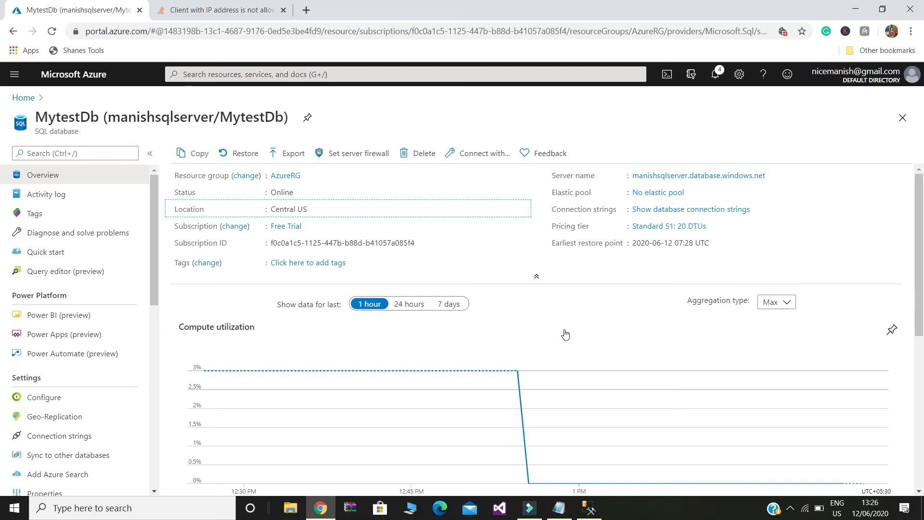
{"action": "left_click", "coordinate": [712, 213]}
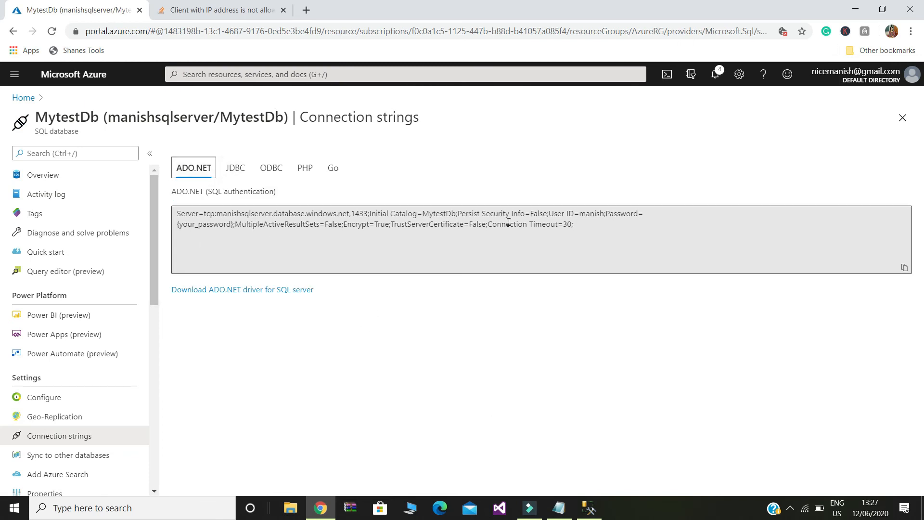
{"action": "left_click_drag", "start_coordinate": [577, 225], "coordinate": [162, 222]}
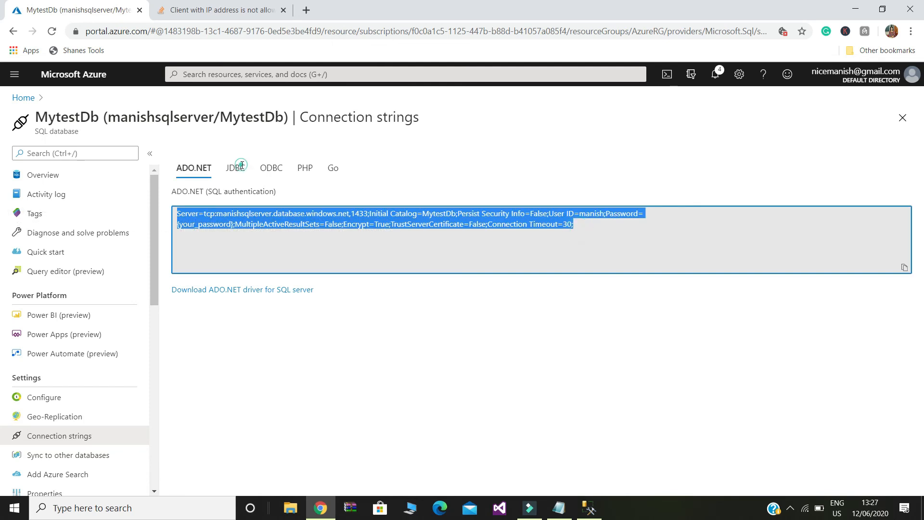
{"action": "left_click", "coordinate": [230, 164]}
{"action": "left_click", "coordinate": [272, 173]}
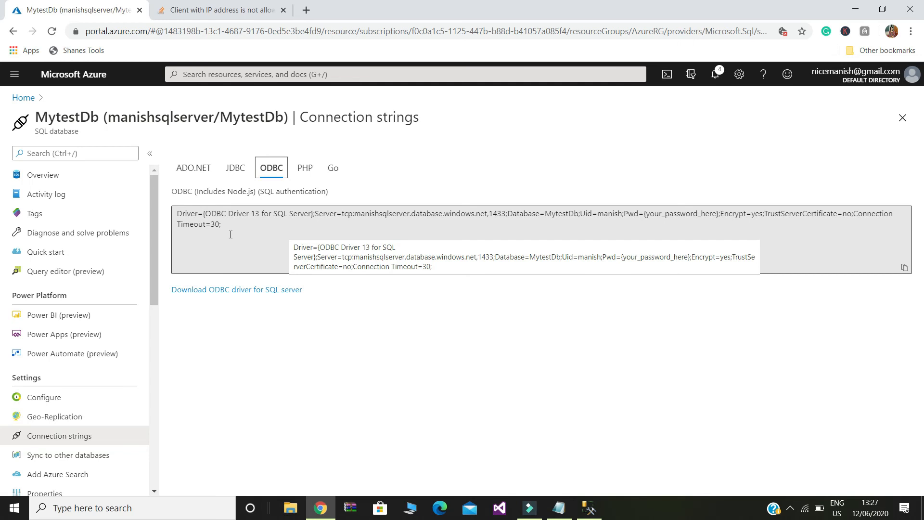
{"action": "left_click", "coordinate": [306, 169]}
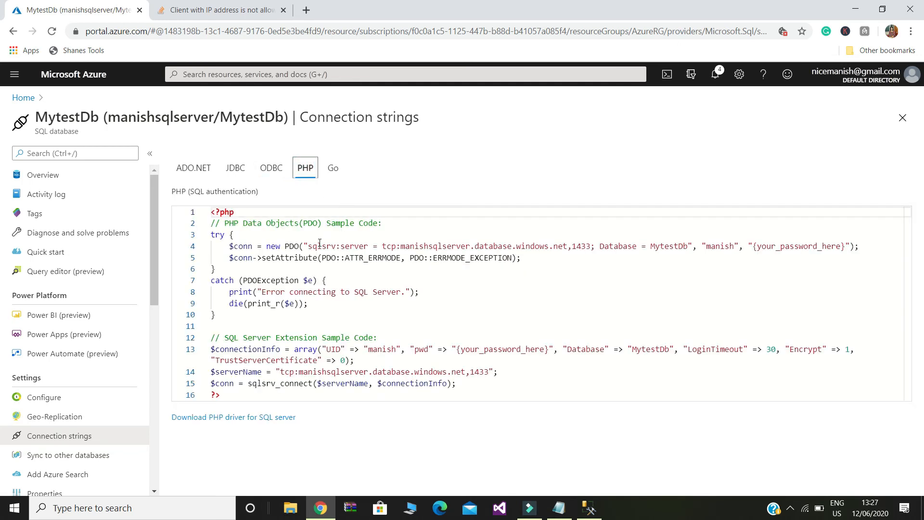
{"action": "left_click", "coordinate": [201, 170]}
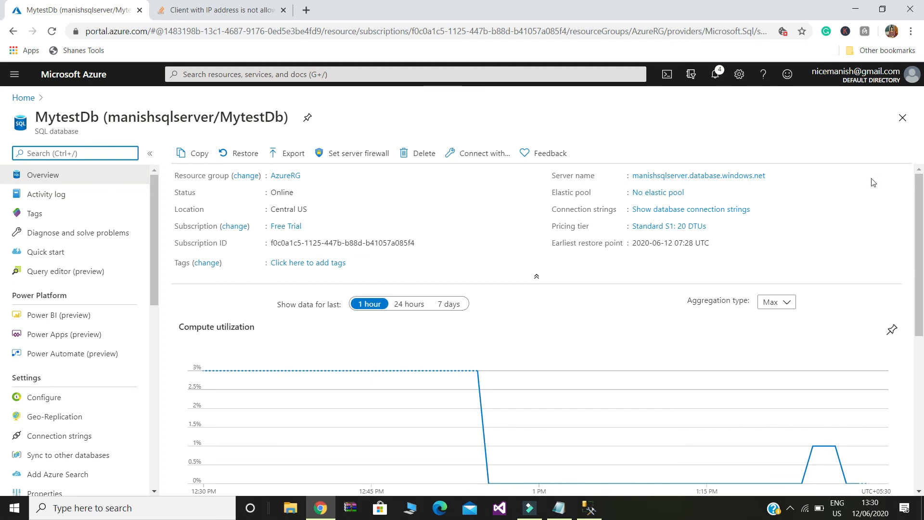
- Open the server firewall settings from MytestDb, examine the client IP rules, and return to SQL Server Management Studio
{"action": "left_click", "coordinate": [589, 508]}
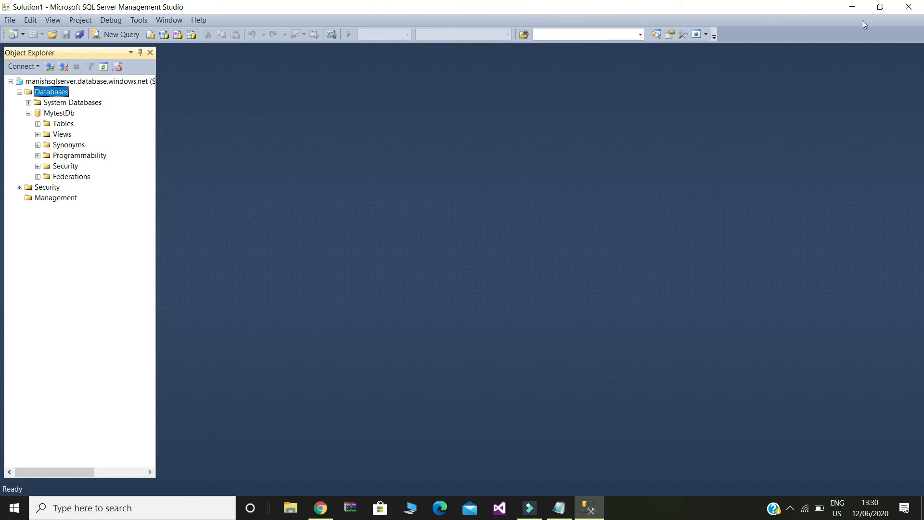
{"action": "left_click", "coordinate": [852, 6]}
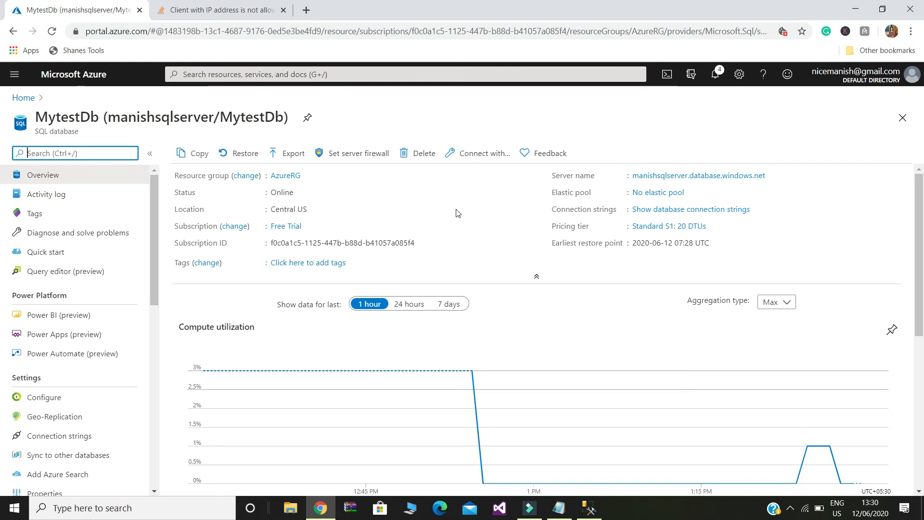
{"action": "left_click", "coordinate": [353, 153]}
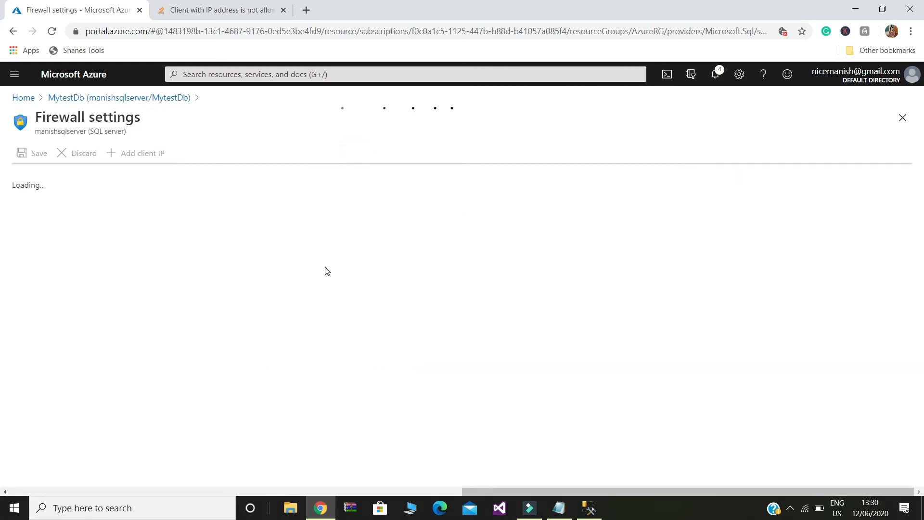
{"action": "scroll", "coordinate": [406, 263], "scroll_direction": "down", "scroll_amount": 3}
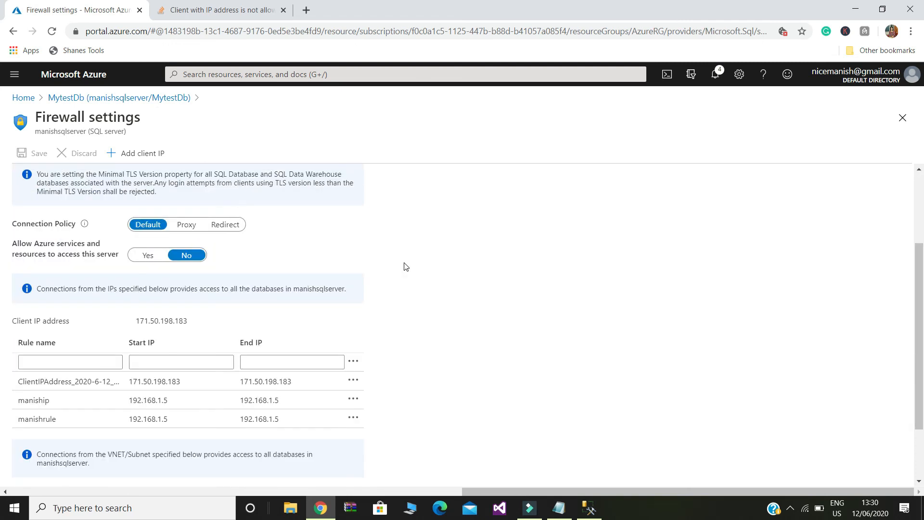
{"action": "scroll", "coordinate": [406, 266], "scroll_direction": "up", "scroll_amount": 3}
{"action": "scroll", "coordinate": [404, 267], "scroll_direction": "down", "scroll_amount": 1}
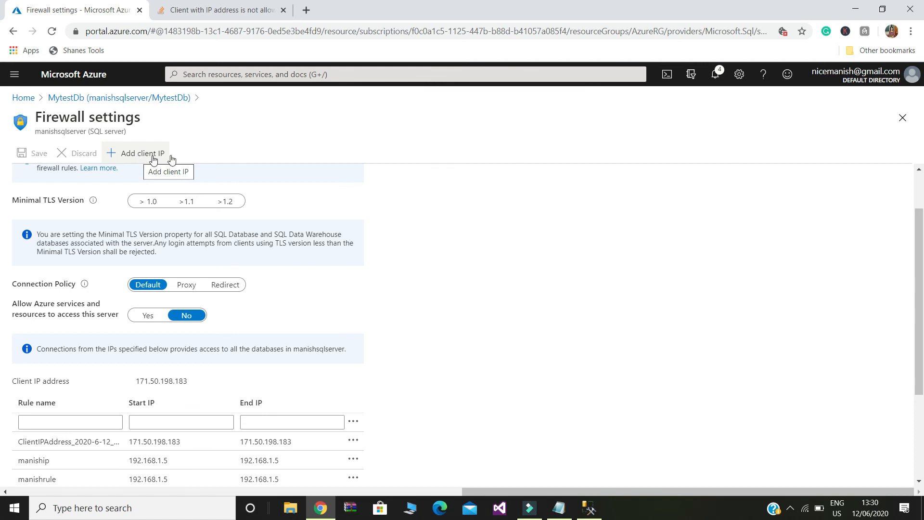
{"action": "scroll", "coordinate": [473, 322], "scroll_direction": "down", "scroll_amount": 2}
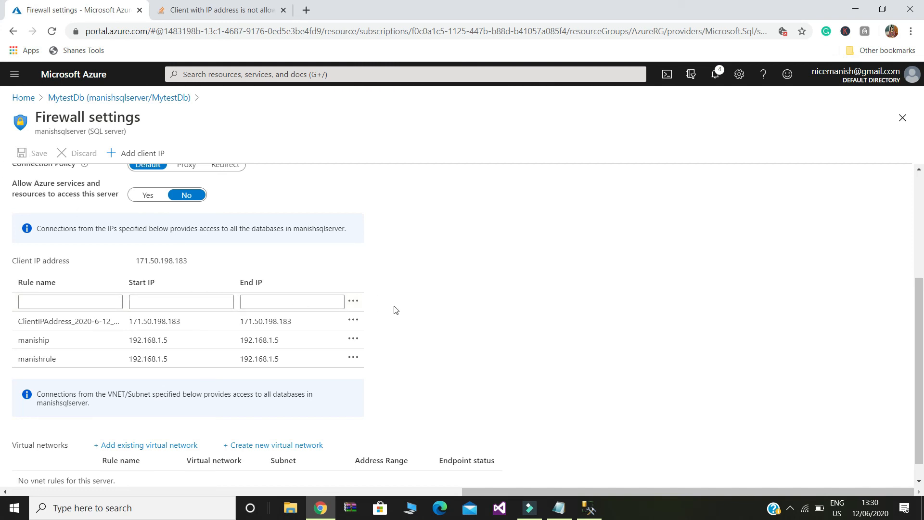
{"action": "left_click", "coordinate": [590, 508]}
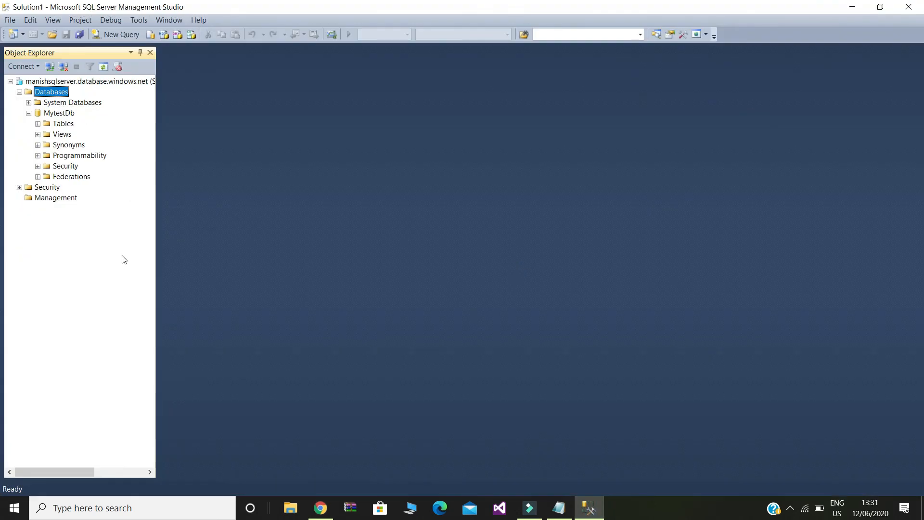